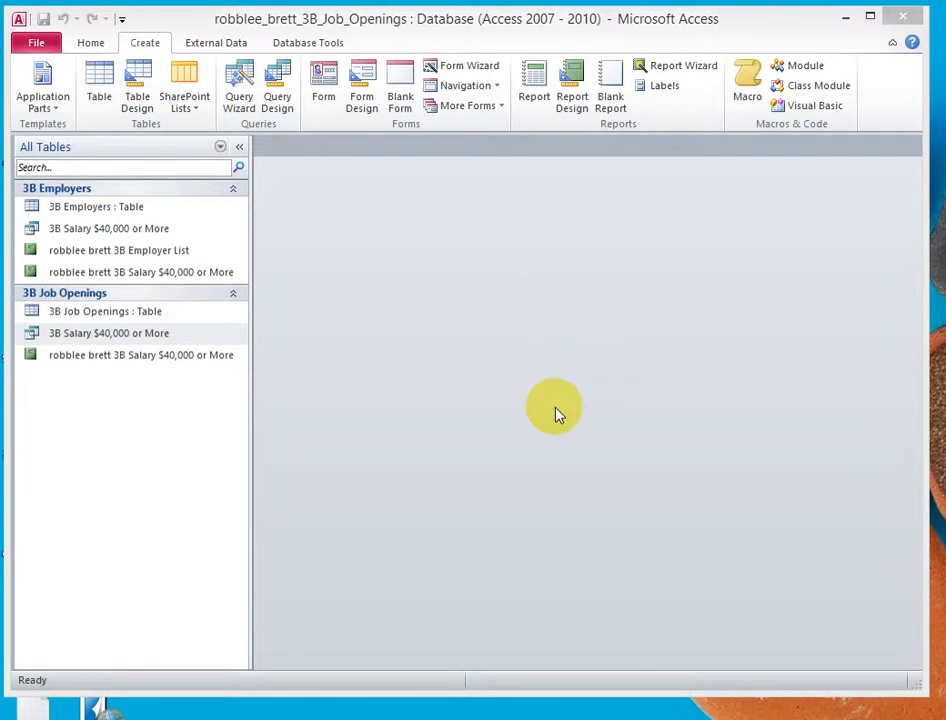
# - Start the Report Wizard and choose the 3B Employers table as the report's source
pyautogui.click(147, 48)
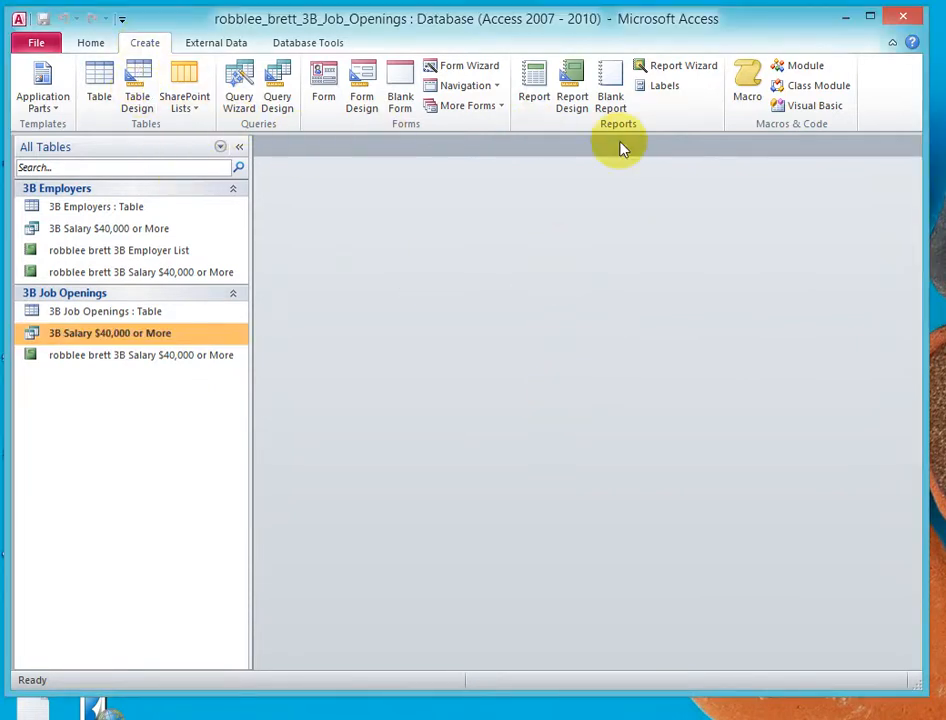
pyautogui.click(683, 70)
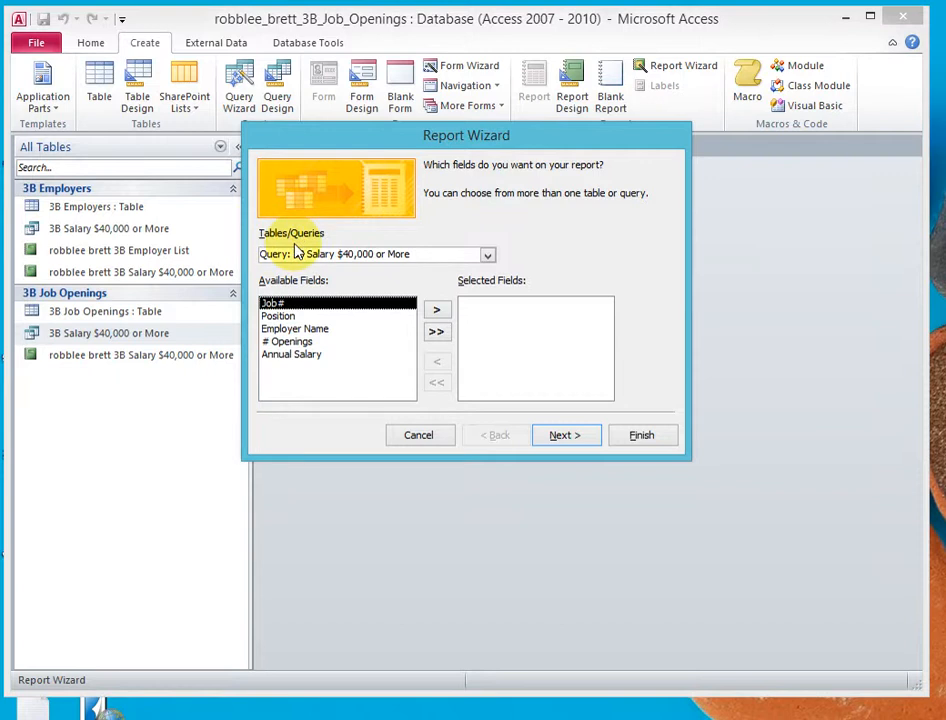
pyautogui.click(487, 257)
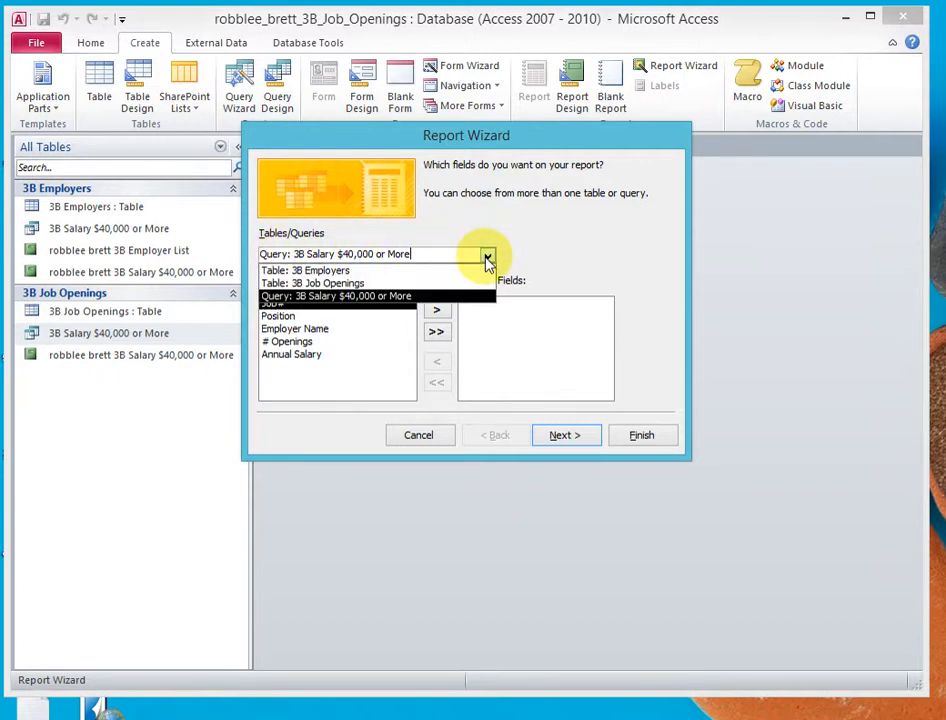
pyautogui.click(330, 271)
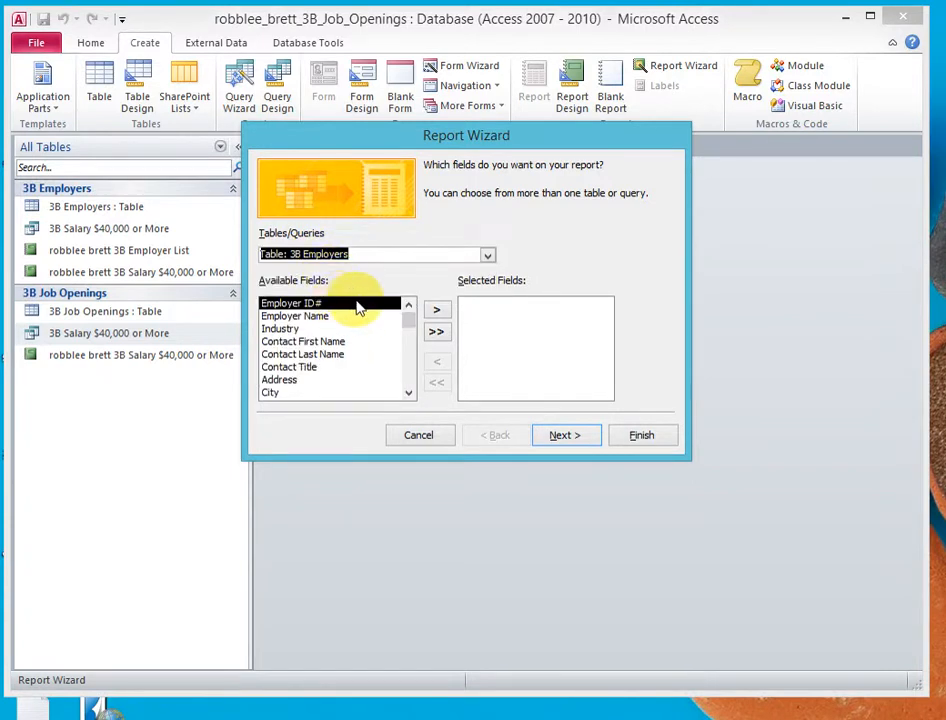
# - Add the Industry, Employer Name and Fee Paid fields to the report in that order
pyautogui.click(283, 330)
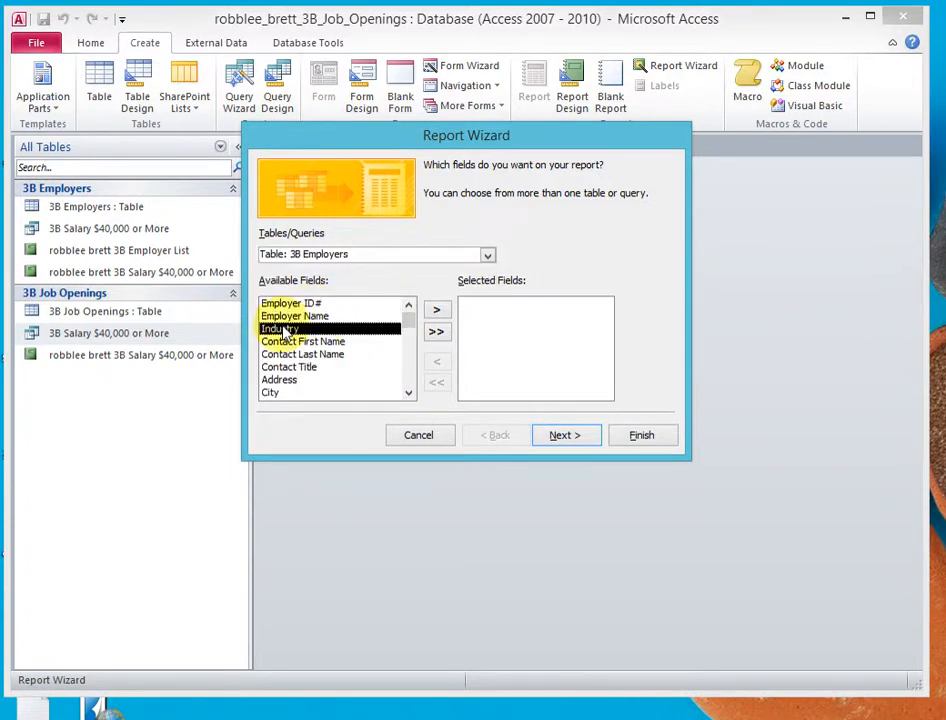
pyautogui.click(438, 312)
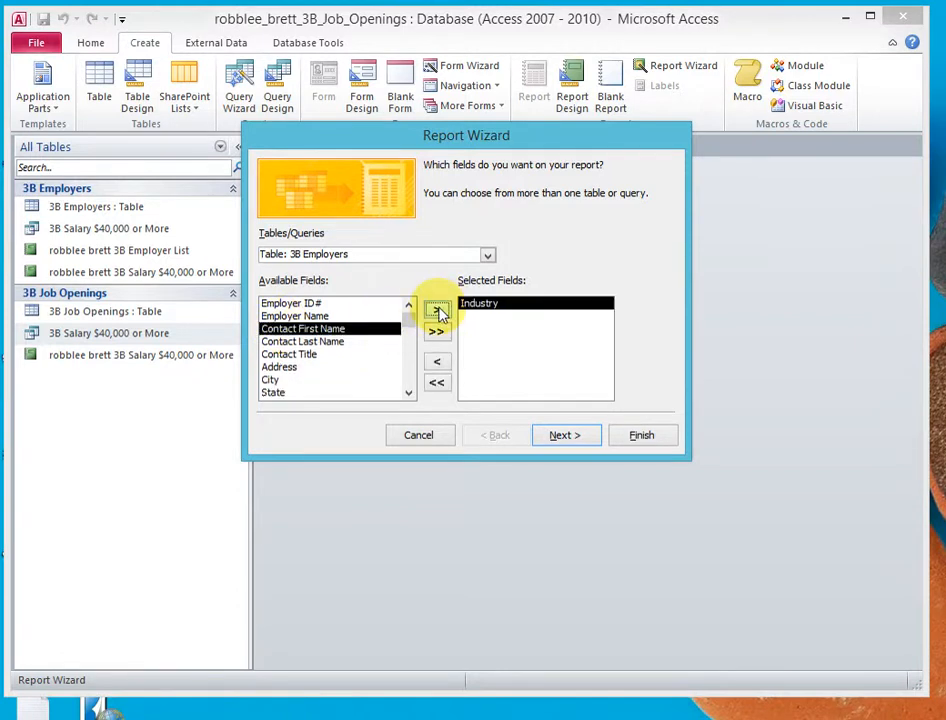
pyautogui.click(280, 316)
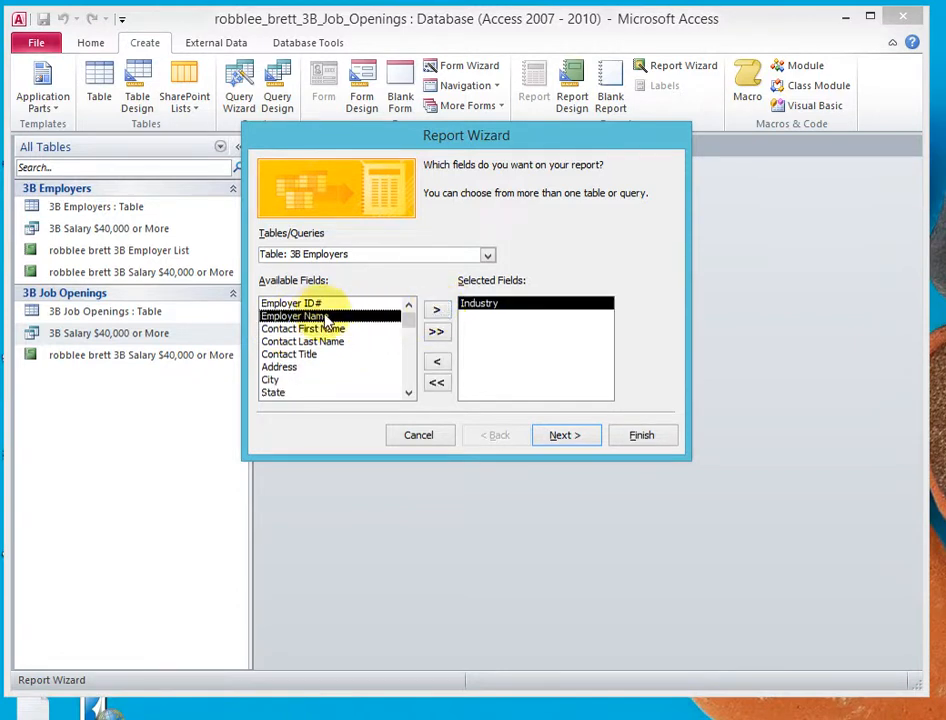
pyautogui.click(437, 313)
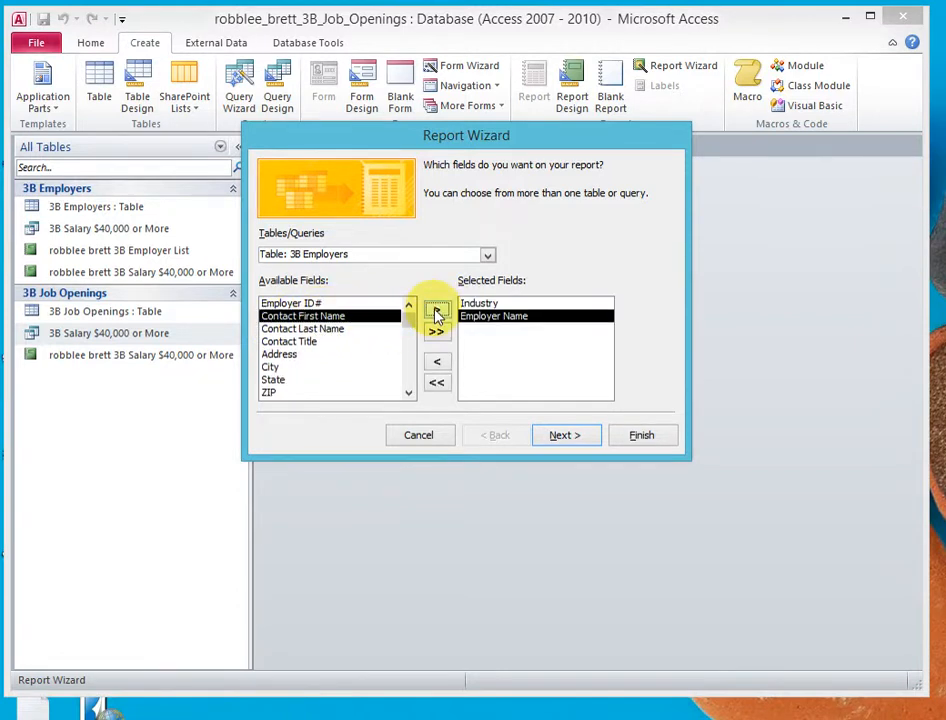
pyautogui.click(412, 382)
pyautogui.click(323, 393)
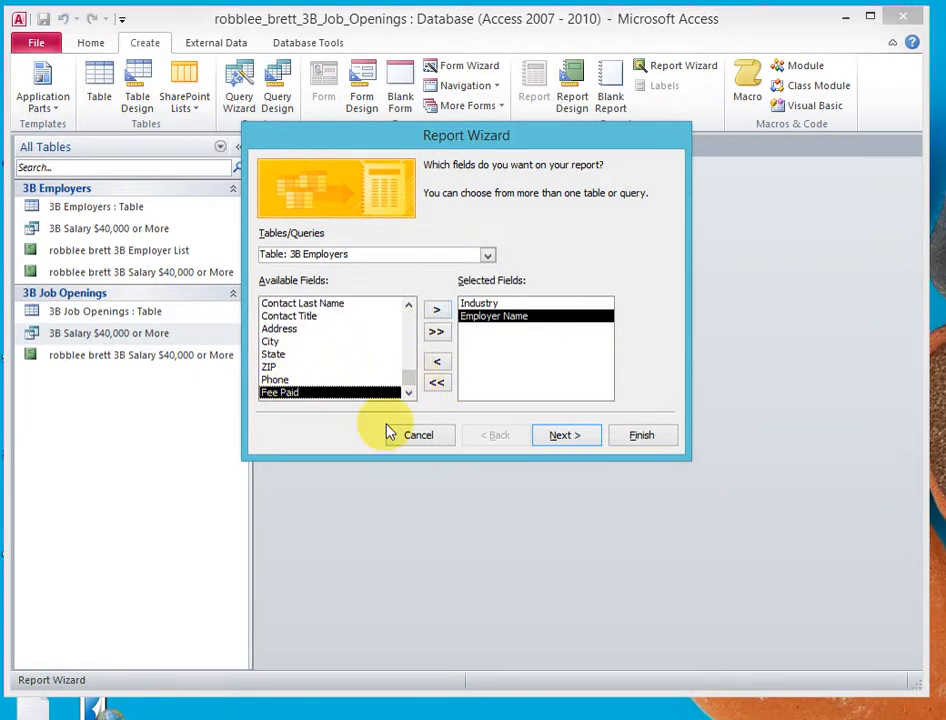
pyautogui.click(437, 313)
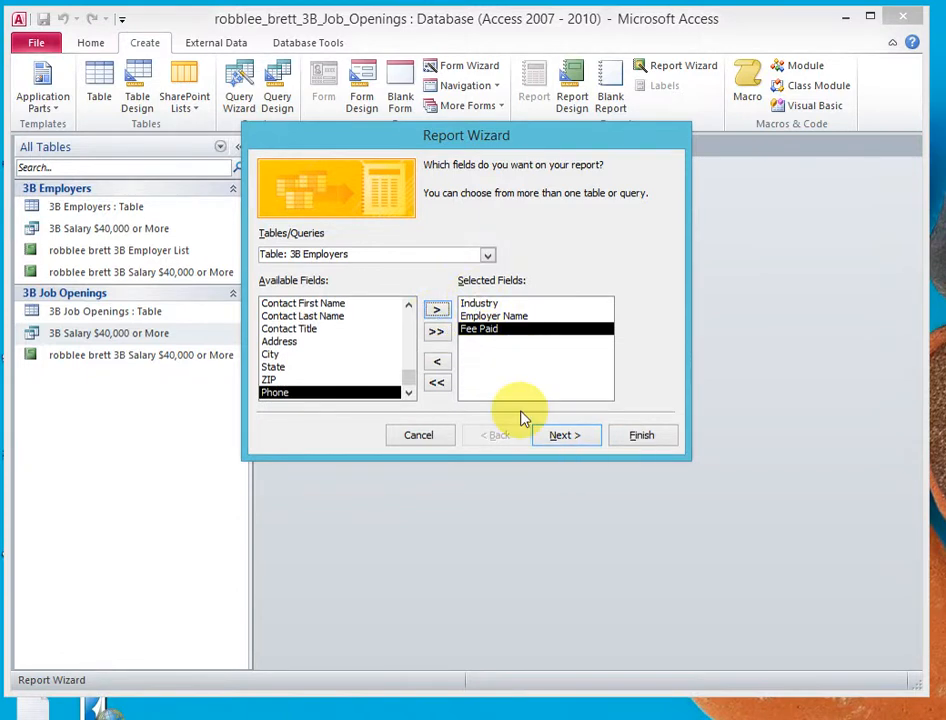
pyautogui.click(565, 436)
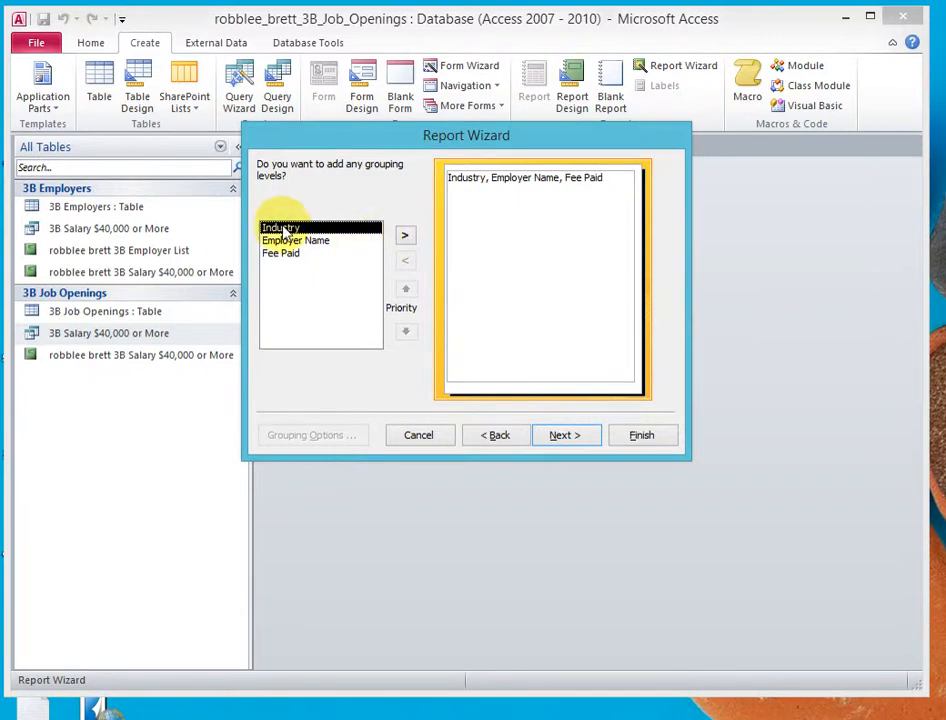
# - Group the report by Industry and sort the detail records by Employer Name in ascending order
pyautogui.click(405, 237)
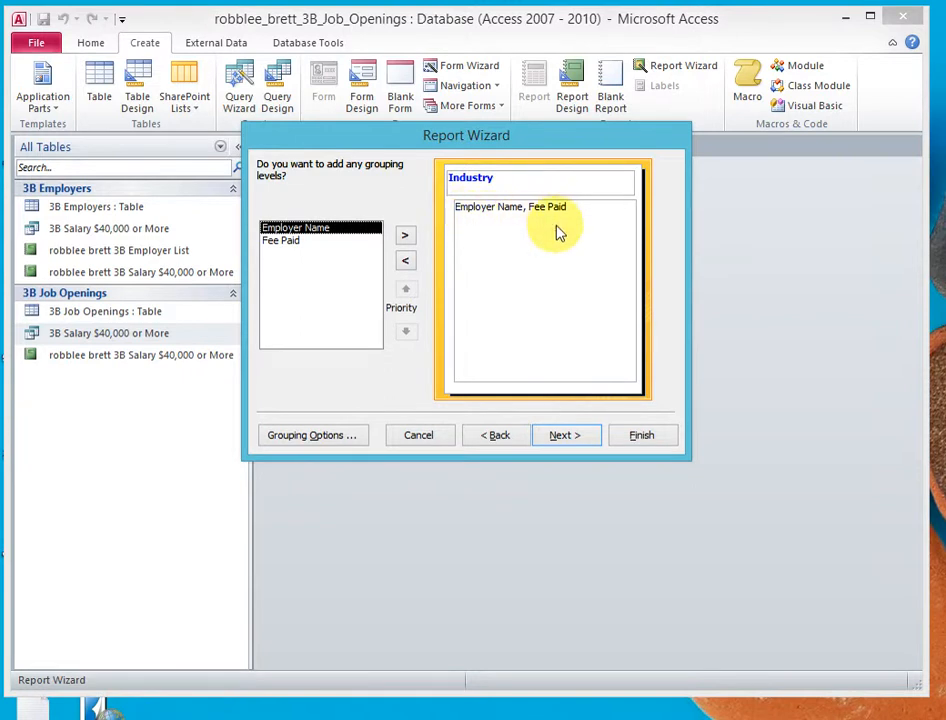
pyautogui.click(557, 440)
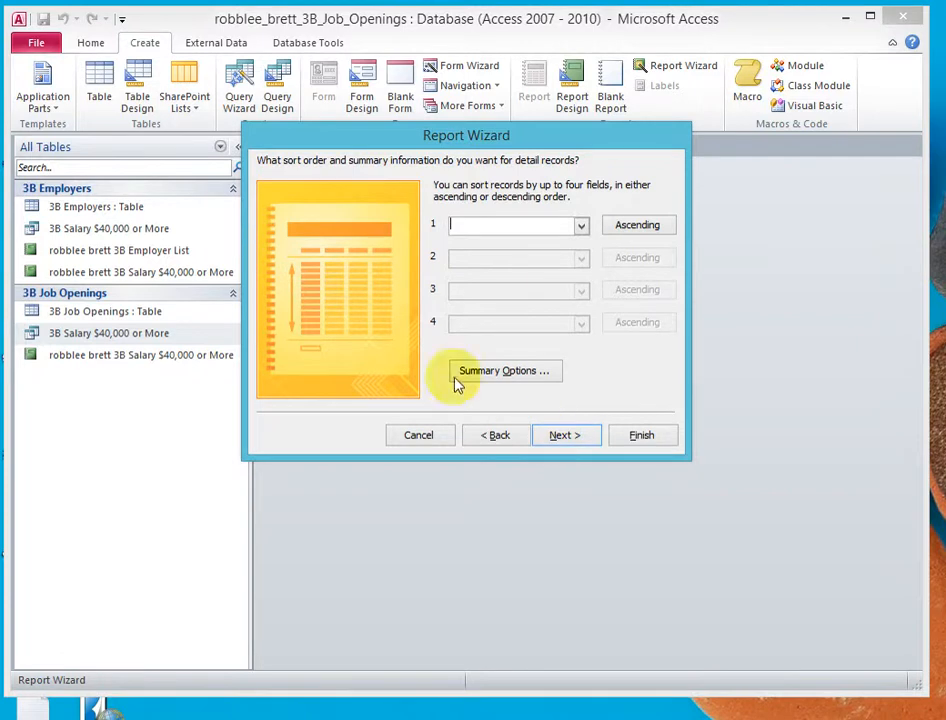
pyautogui.click(581, 225)
pyautogui.click(510, 256)
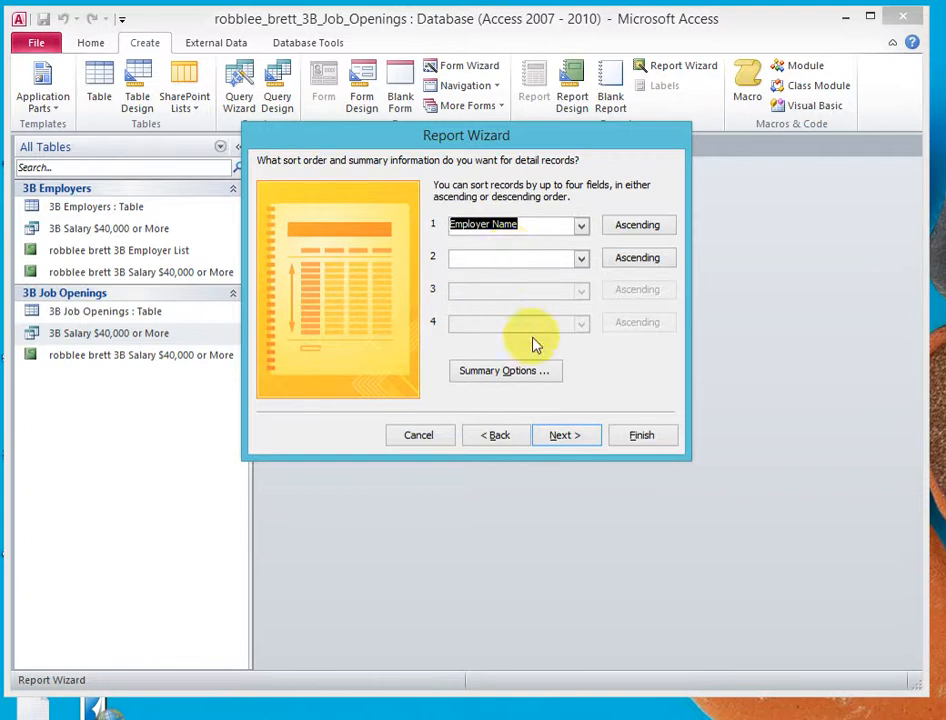
# - Set the summary options to sum Fee Paid, showing both detail and summary
pyautogui.click(507, 376)
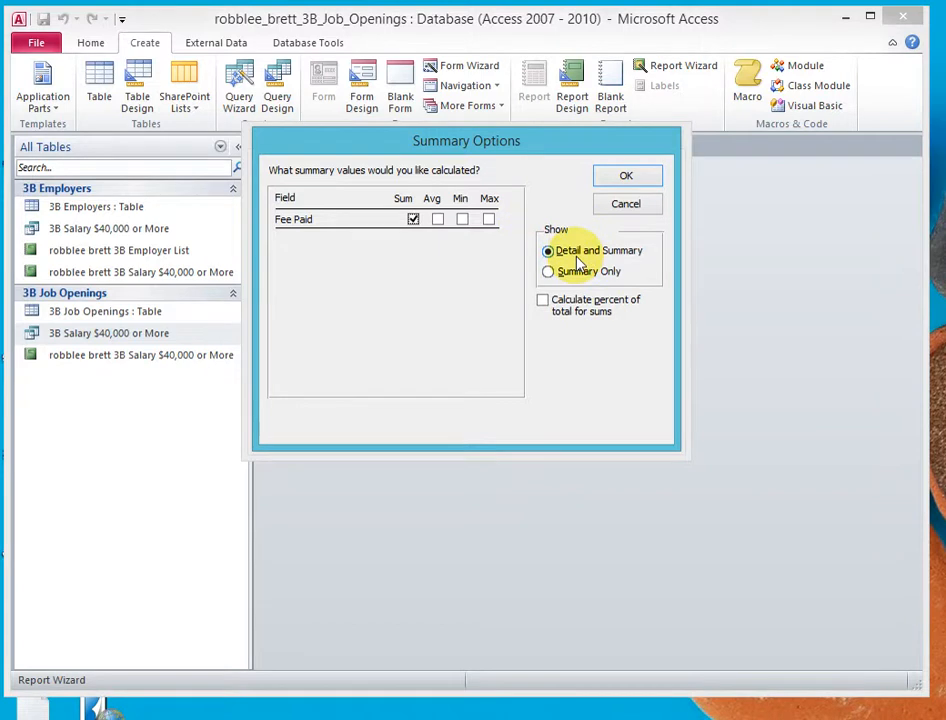
pyautogui.click(626, 178)
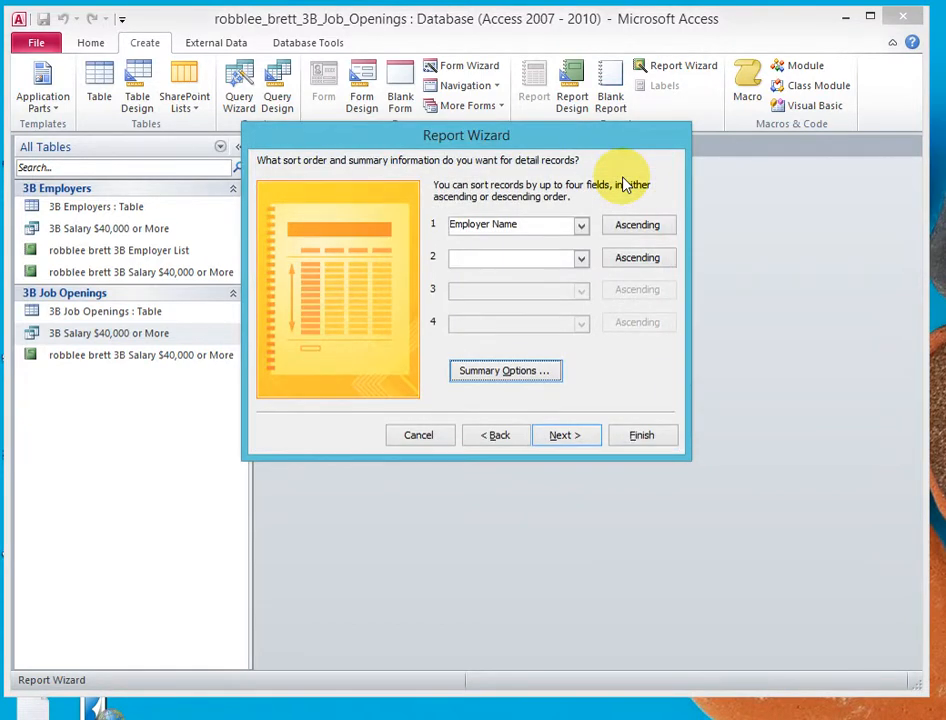
pyautogui.click(566, 435)
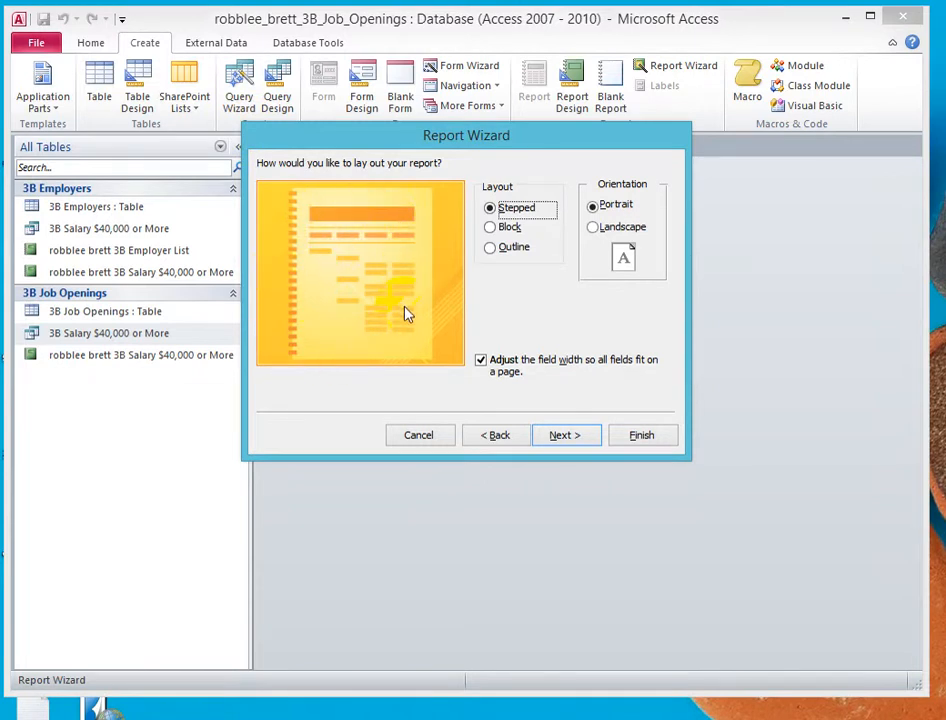
# - Lay out the report as Stepped in Portrait orientation, with field widths adjusted so all fields fit on a page
pyautogui.click(490, 228)
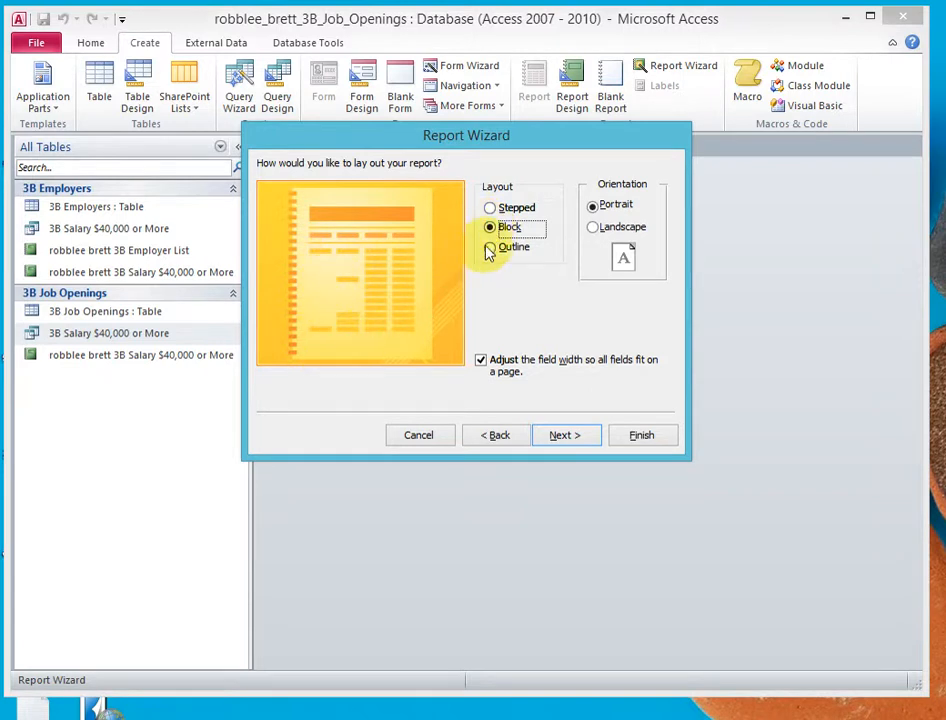
pyautogui.click(490, 249)
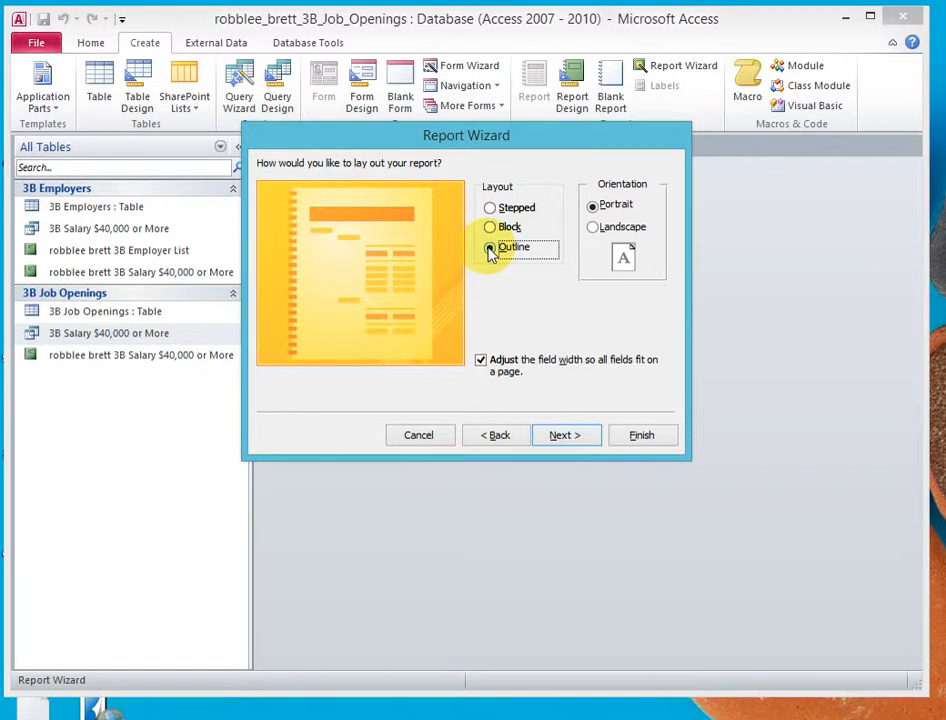
pyautogui.click(490, 208)
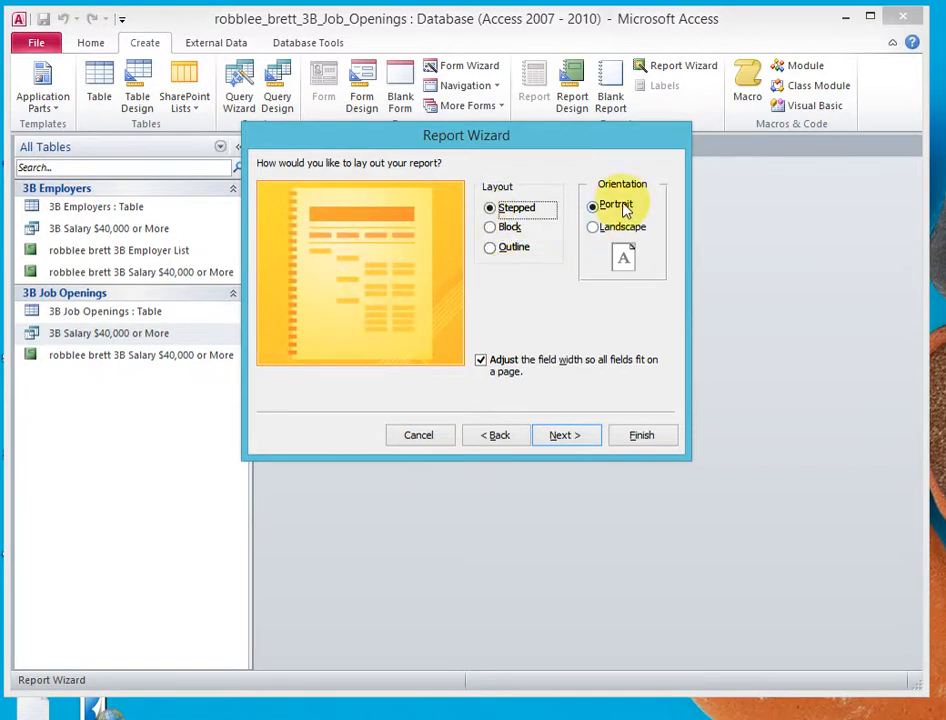
pyautogui.click(481, 363)
pyautogui.click(481, 364)
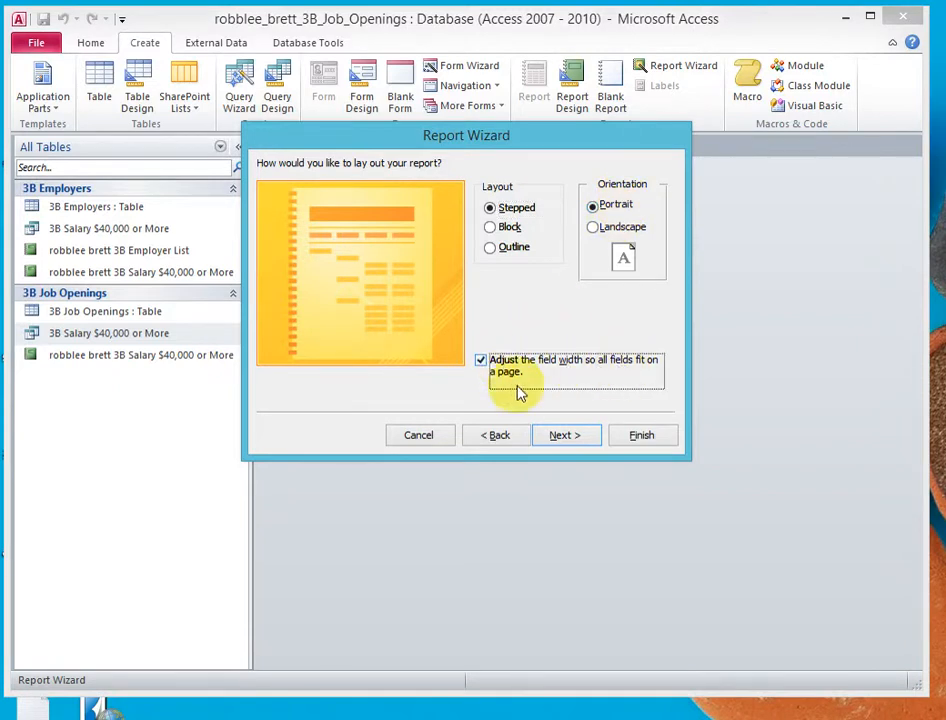
pyautogui.click(566, 436)
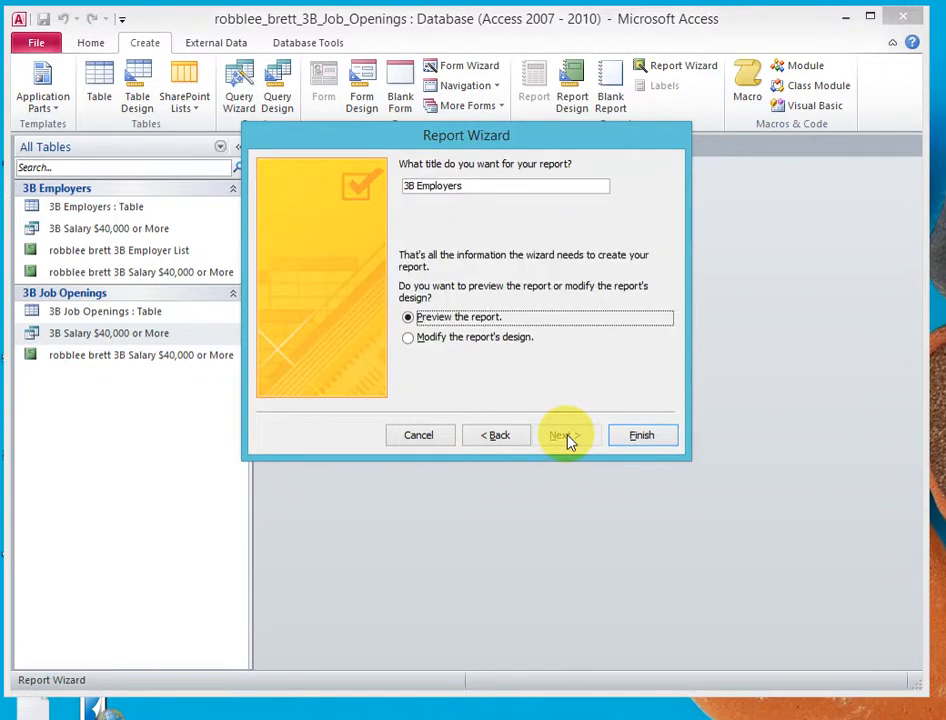
# - Title the report with the student's last and first name followed by "3B booth fees by industry report", and generate its preview
pyautogui.click(405, 186)
pyautogui.write('robblee ')
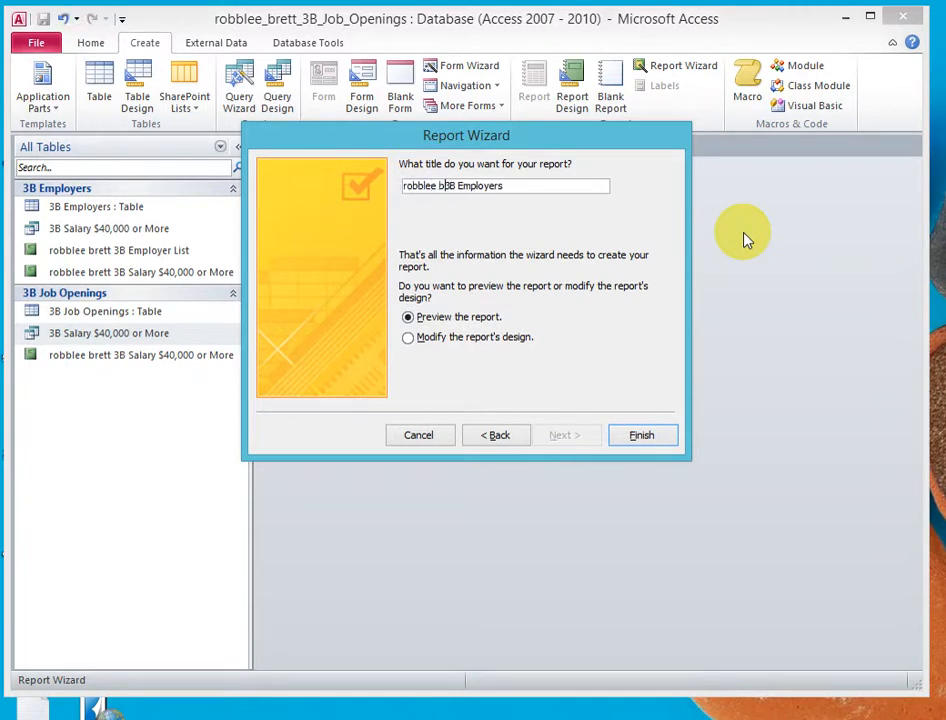
pyautogui.write('brett')
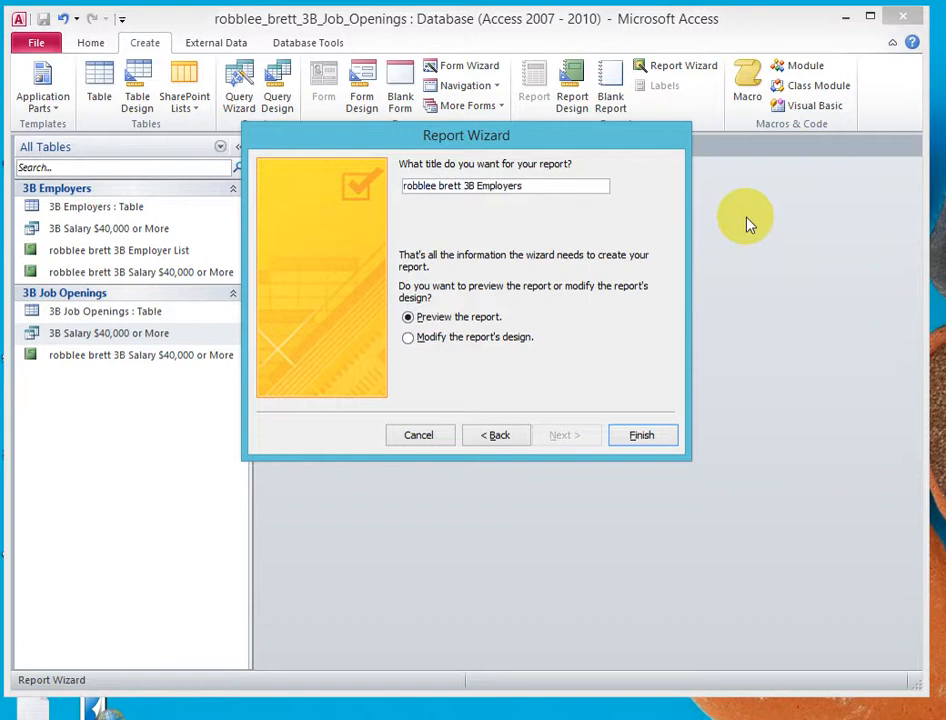
pyautogui.hotkey('shift', 'Right')
pyautogui.hotkey('shift', 'Right')
pyautogui.hotkey('shift', 'Right')
pyautogui.write('b')
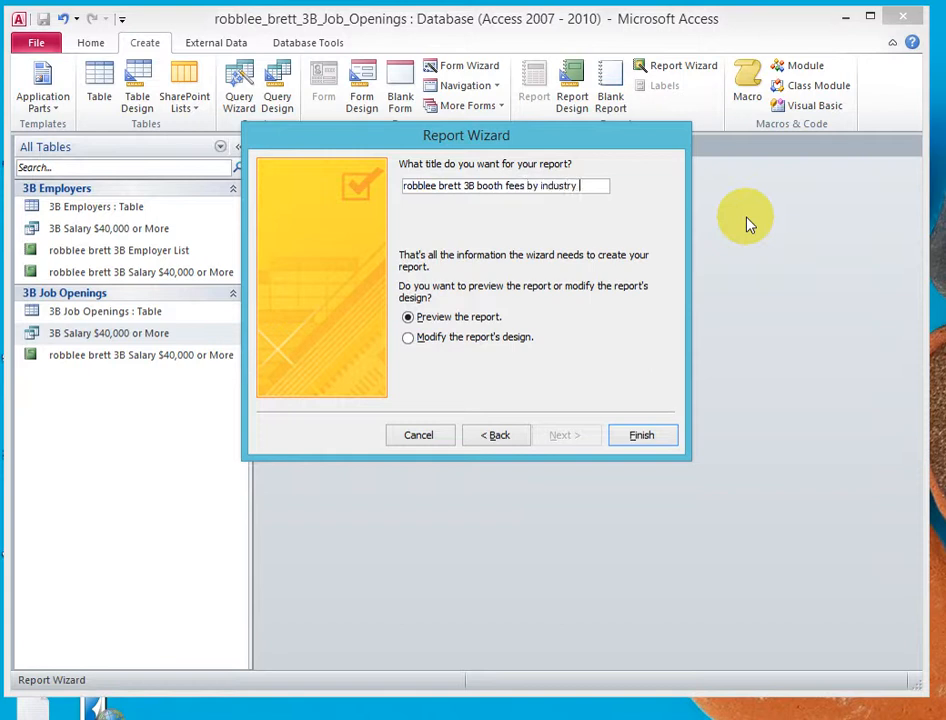
pyautogui.write('ooth fees by industry report')
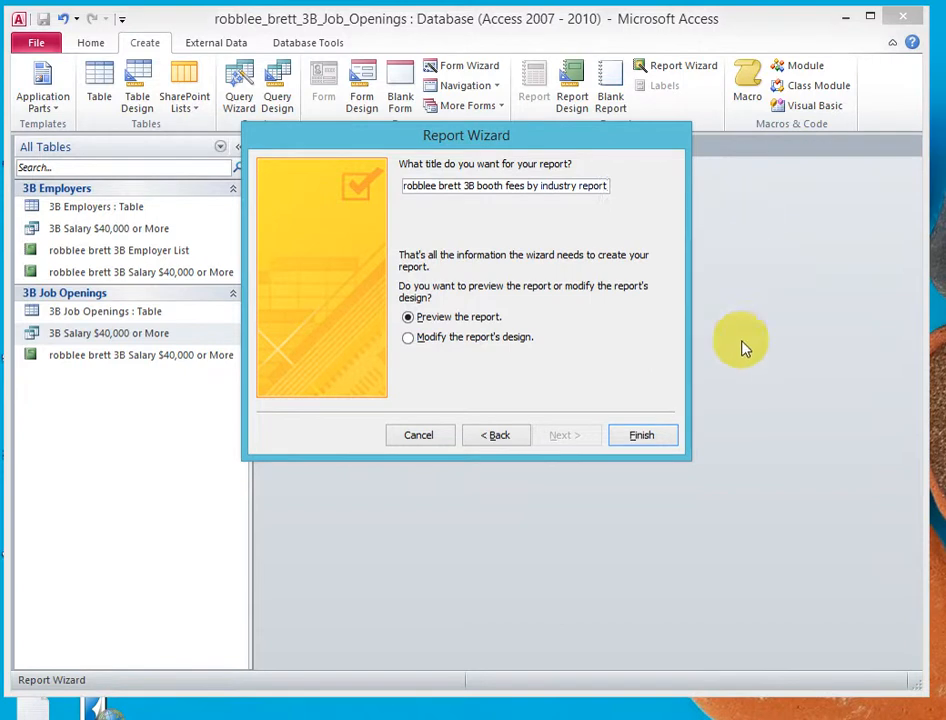
pyautogui.click(657, 440)
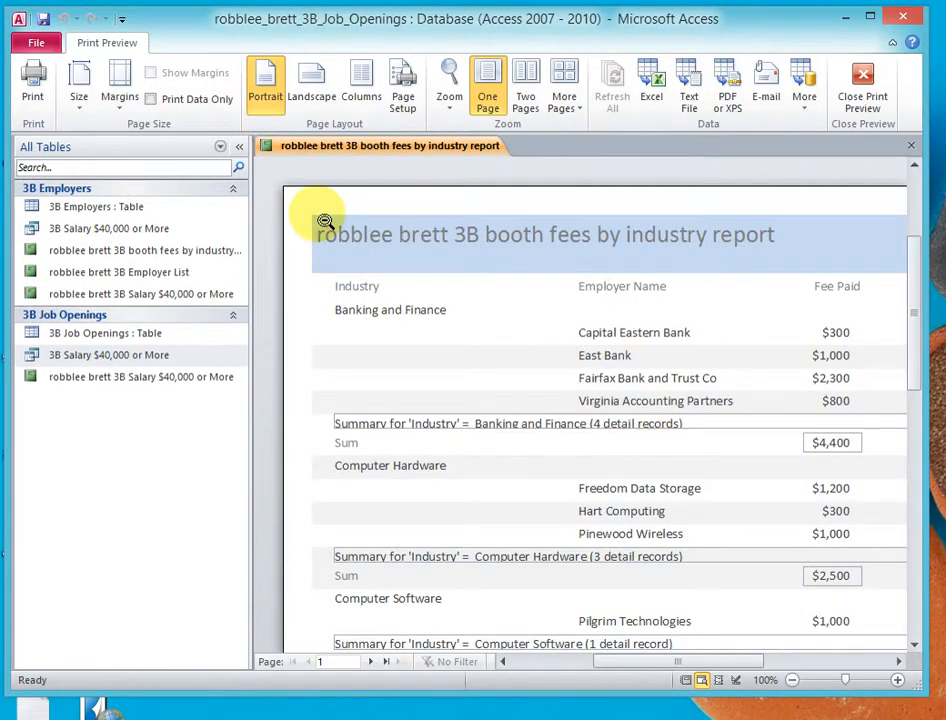
# - Collapse the Navigation Pane and look through the report's first page down to its footer
pyautogui.click(239, 147)
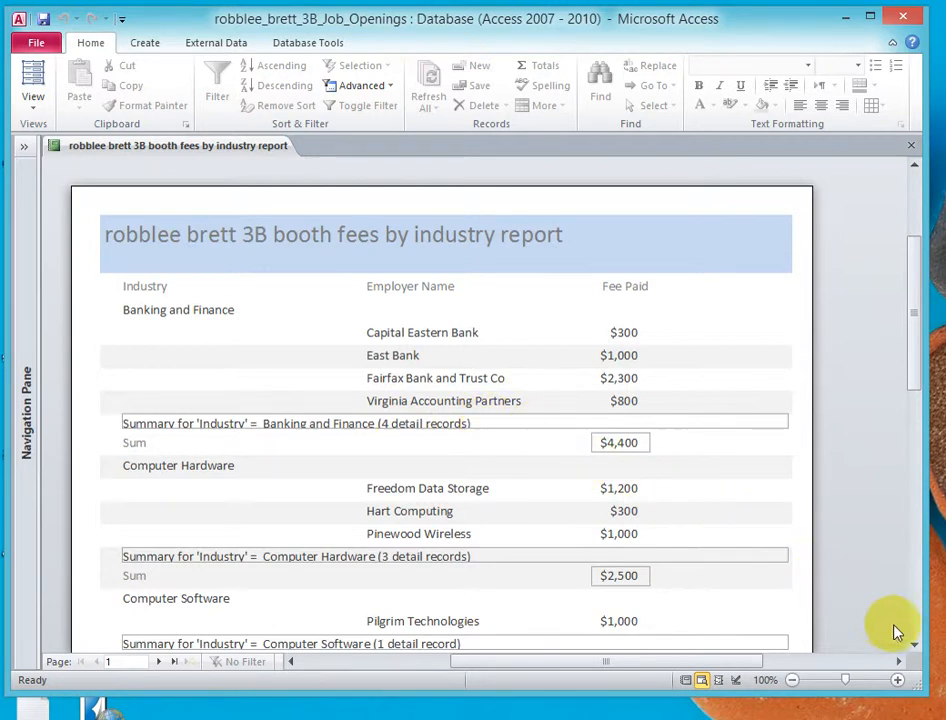
pyautogui.click(913, 644)
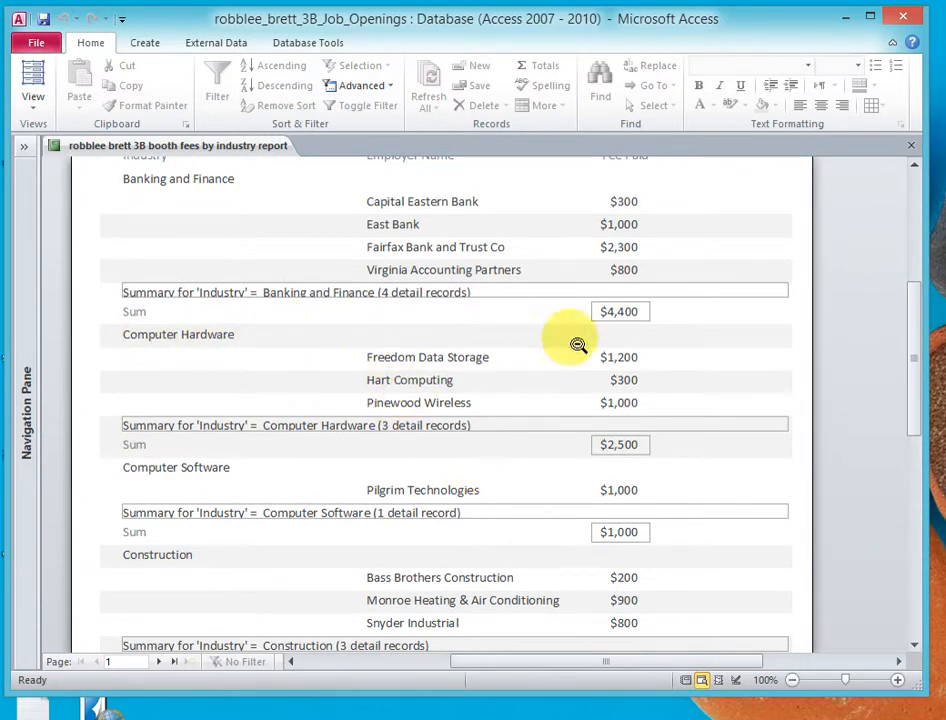
pyautogui.click(914, 607)
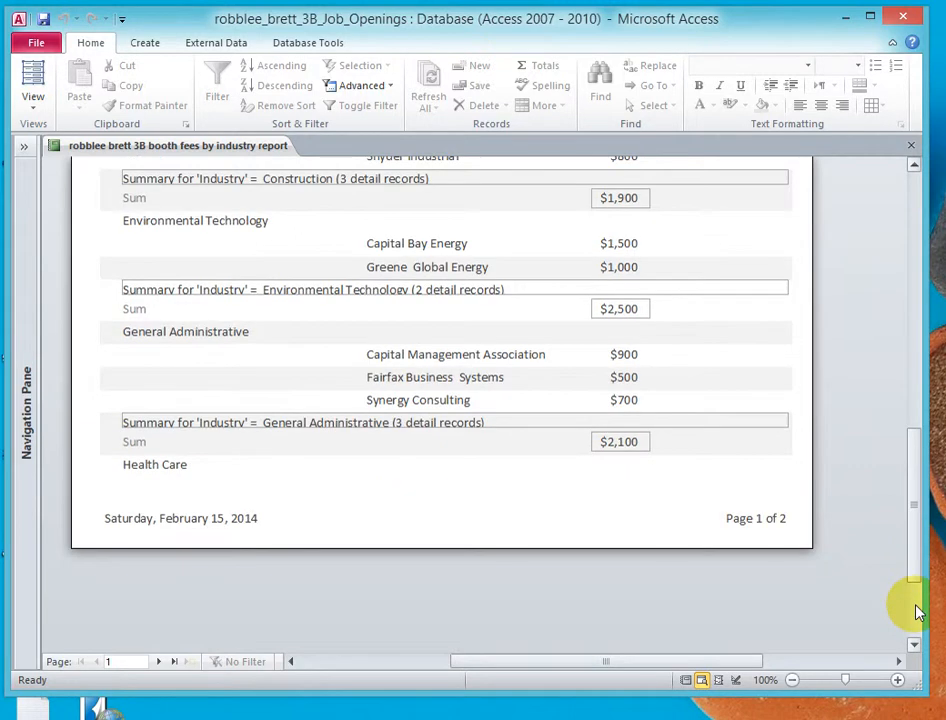
# - Open the booth fees report in Print Preview and show two pages side by side
pyautogui.click(36, 46)
pyautogui.click(25, 363)
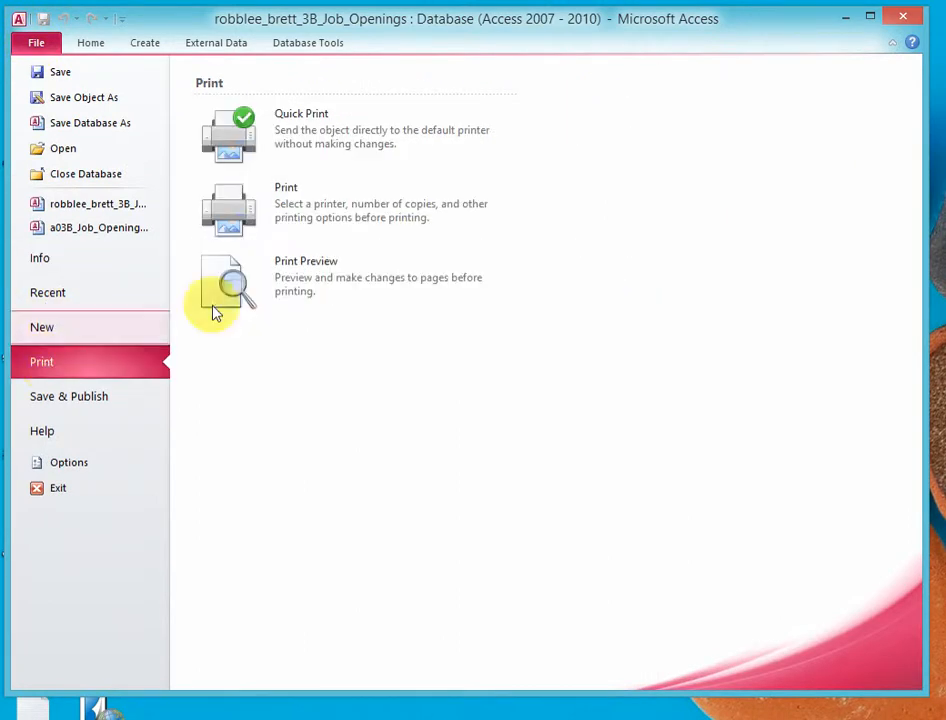
pyautogui.click(264, 283)
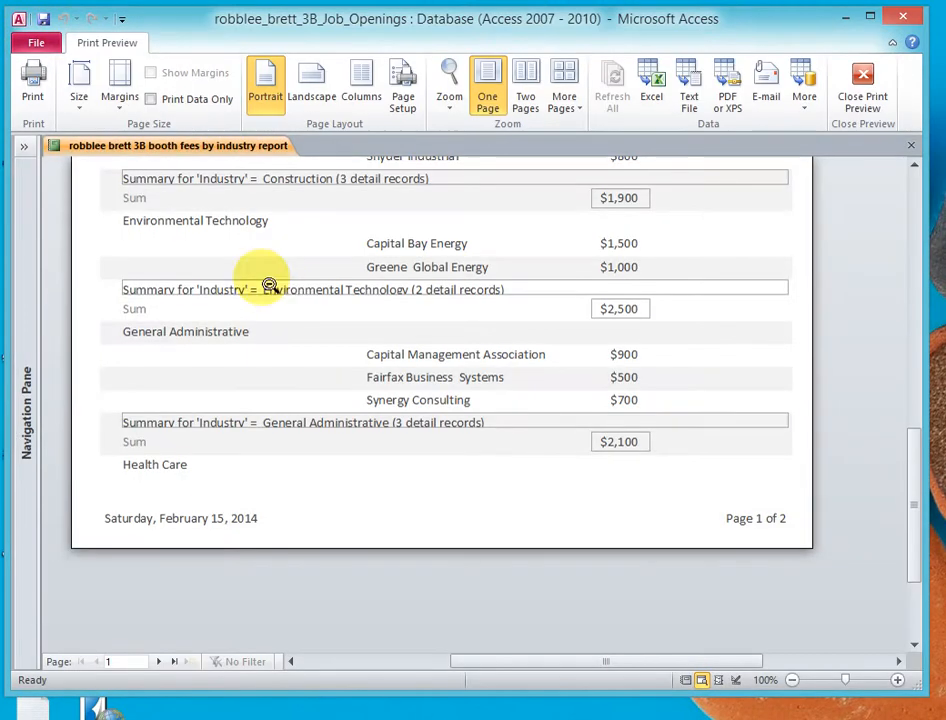
pyautogui.click(526, 96)
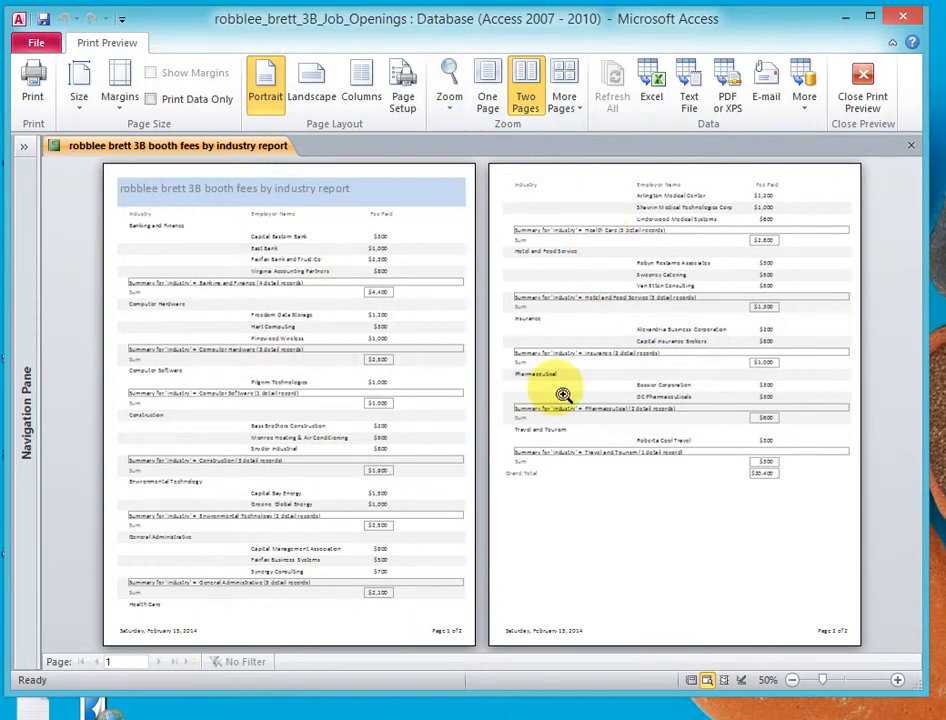
# - Print all pages of the report to CutePDF Writer and save the PDF in the Documents folder under the suggested file name
pyautogui.click(37, 84)
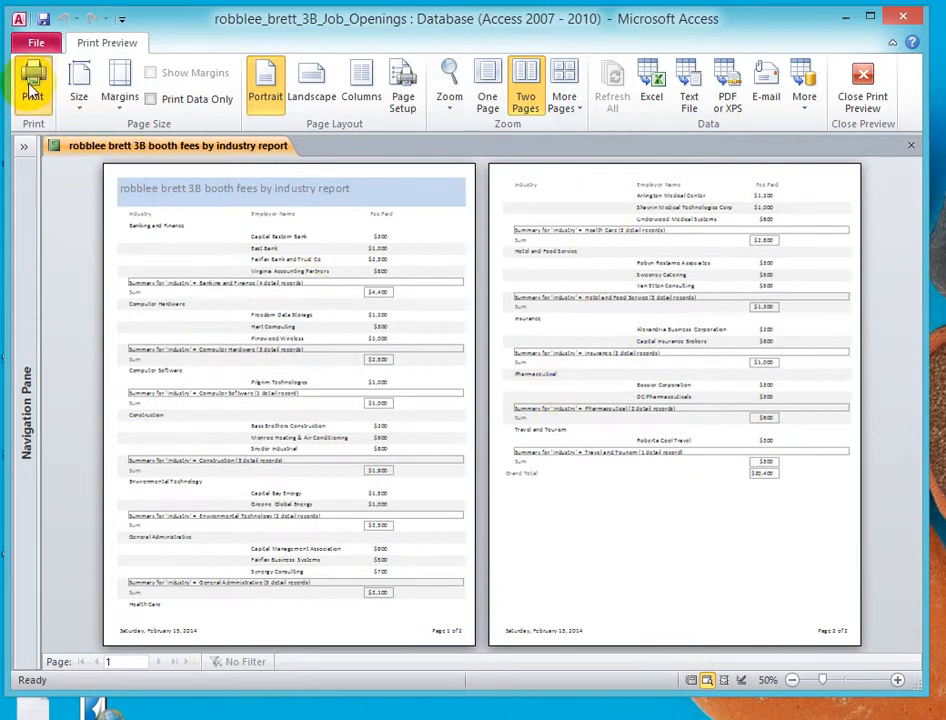
pyautogui.click(573, 203)
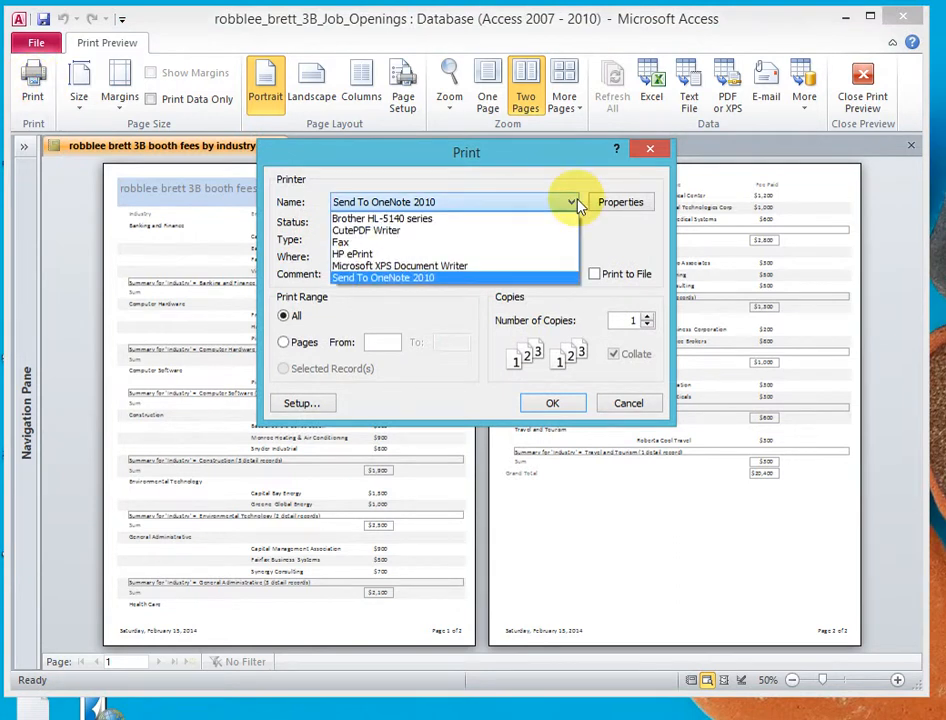
pyautogui.click(444, 243)
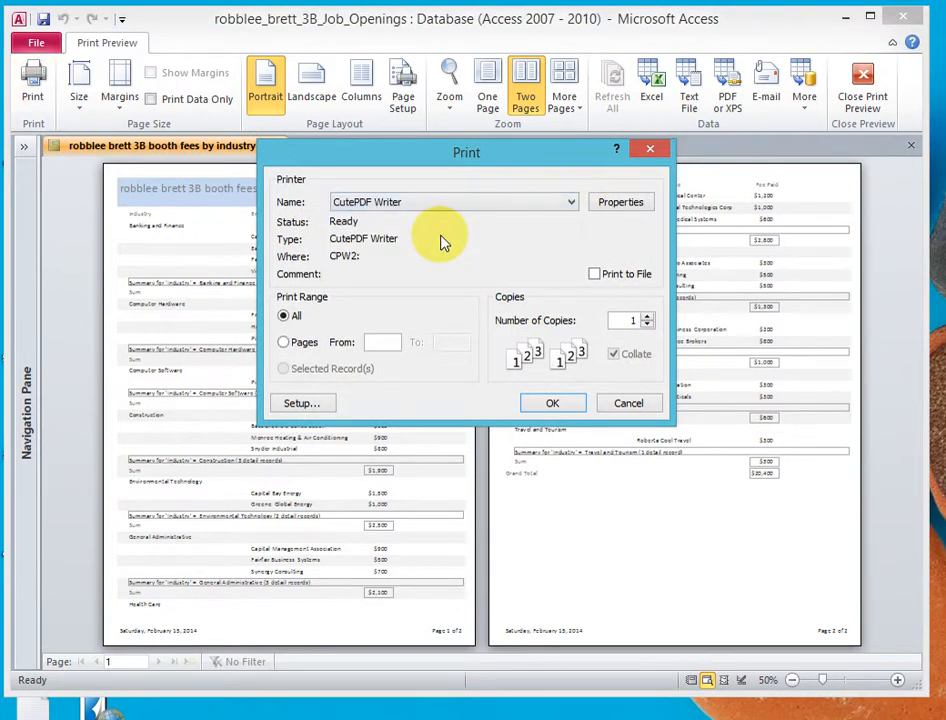
pyautogui.click(553, 402)
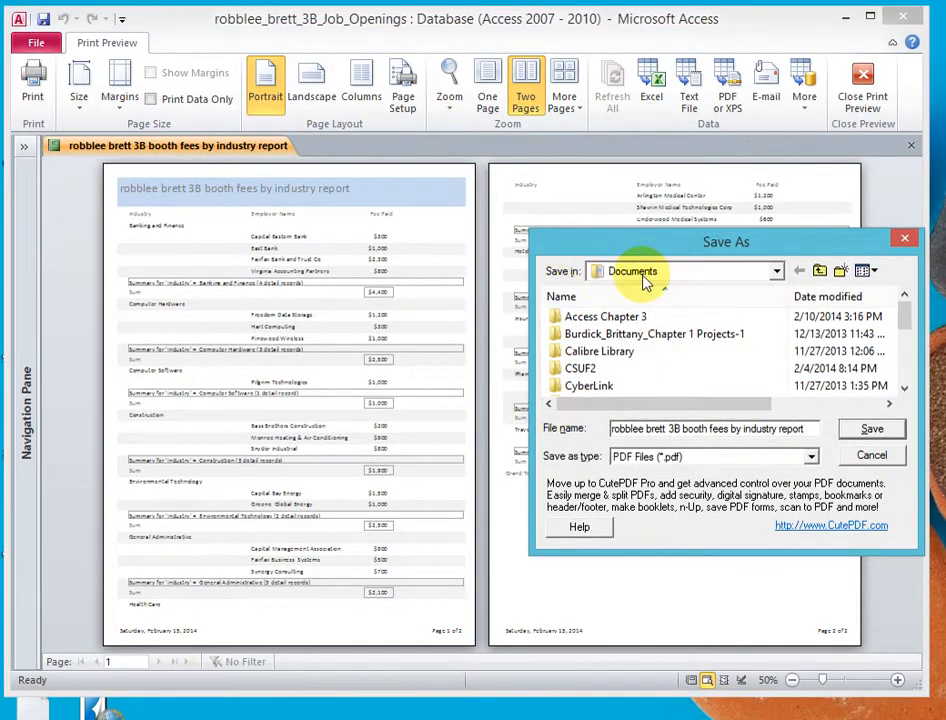
pyautogui.click(873, 431)
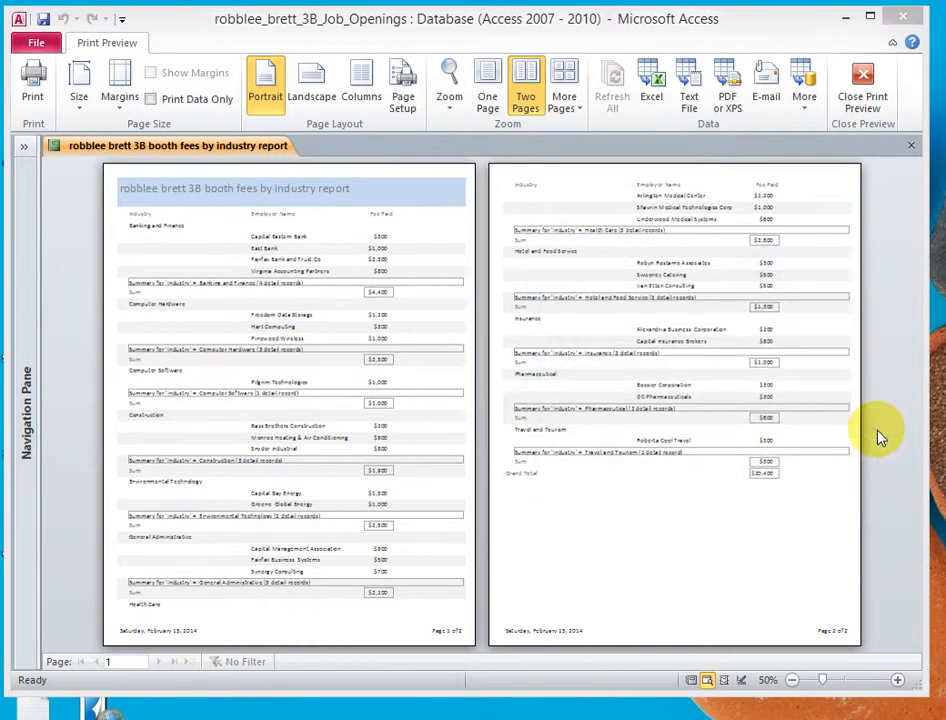